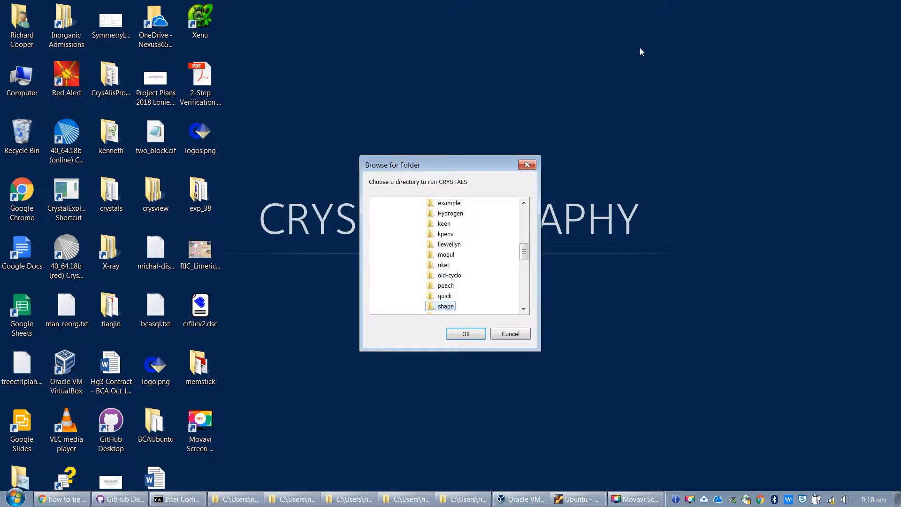
# Run CRYSTALS in the nket folder
pyautogui.click(443, 265)
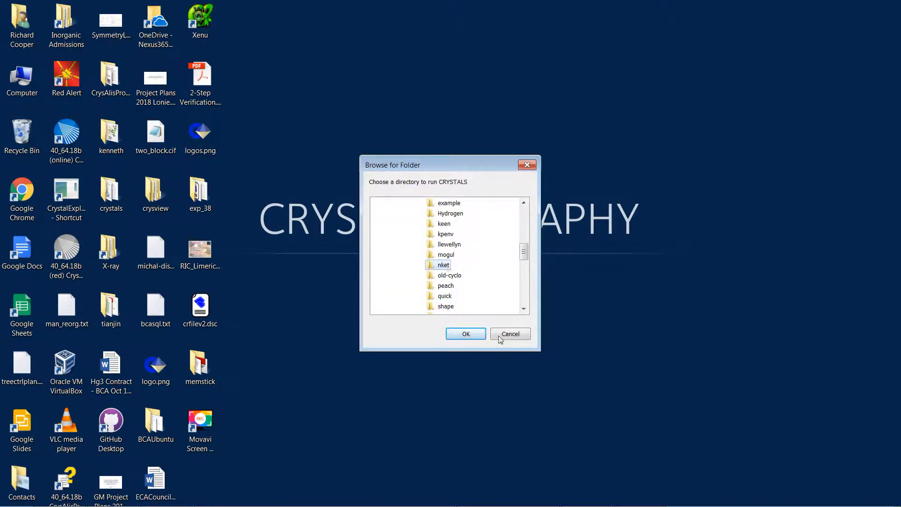
pyautogui.click(466, 334)
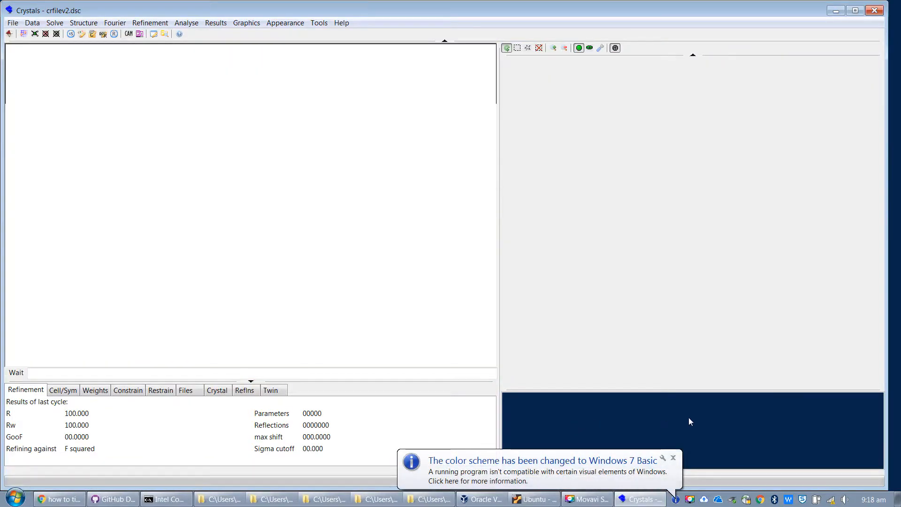
# Restart in the workshop demo directory and open the Tin (twin) workshop structure with a clean start
pyautogui.click(341, 22)
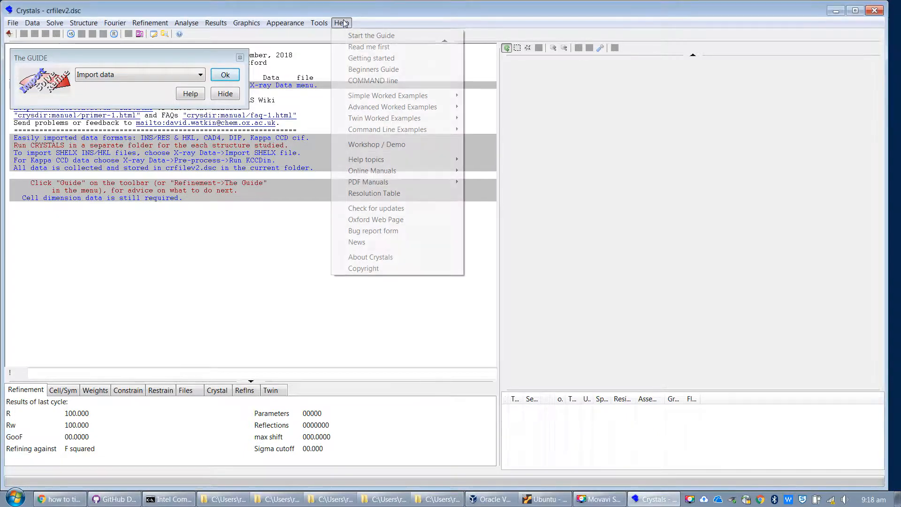
pyautogui.click(375, 150)
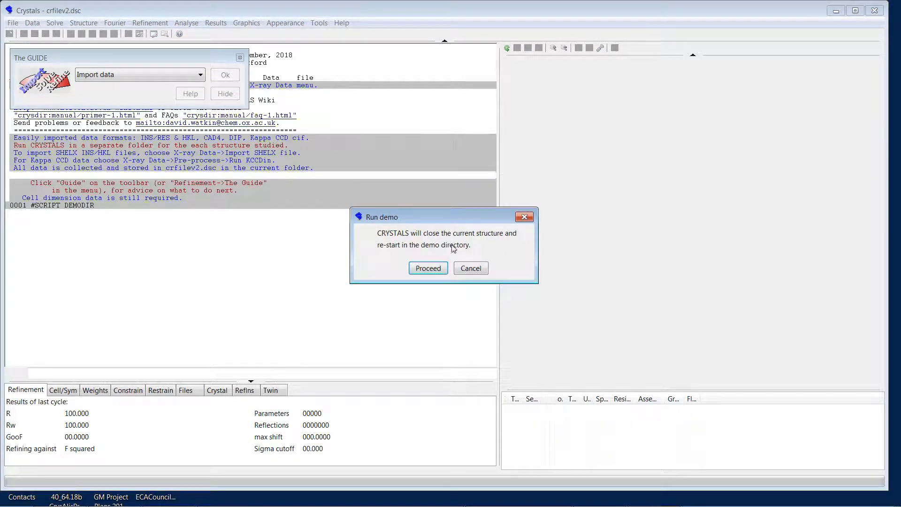
pyautogui.click(437, 268)
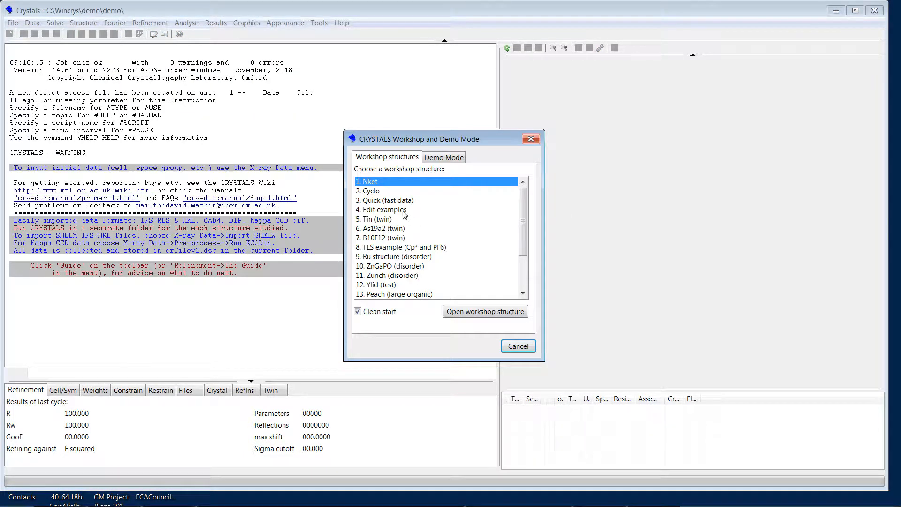
pyautogui.click(380, 219)
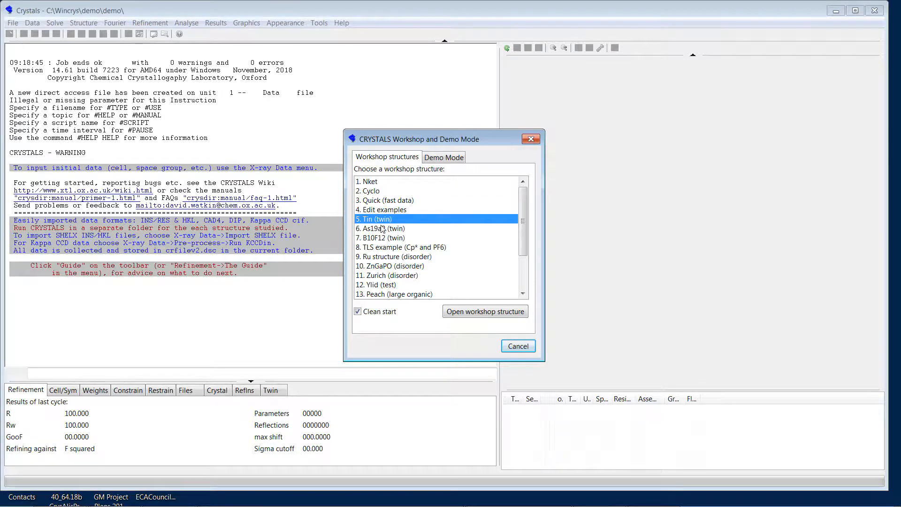
pyautogui.click(480, 312)
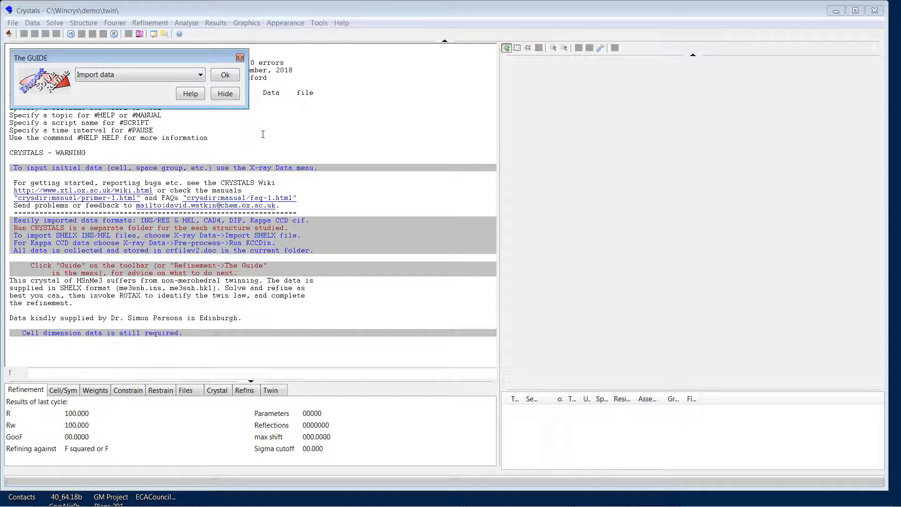
# Import the SHELX data from me3snh.ins, accepting the prompts during reflection processing
pyautogui.click(226, 76)
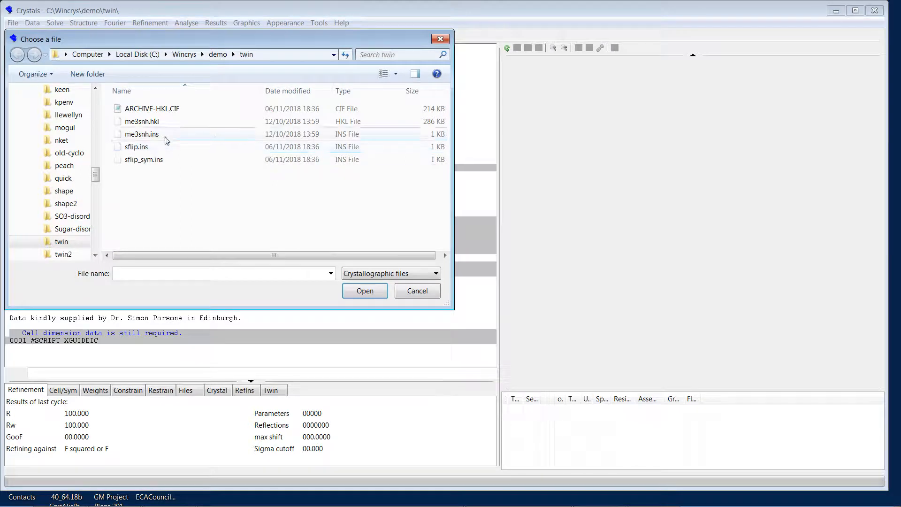
pyautogui.click(165, 135)
pyautogui.click(365, 292)
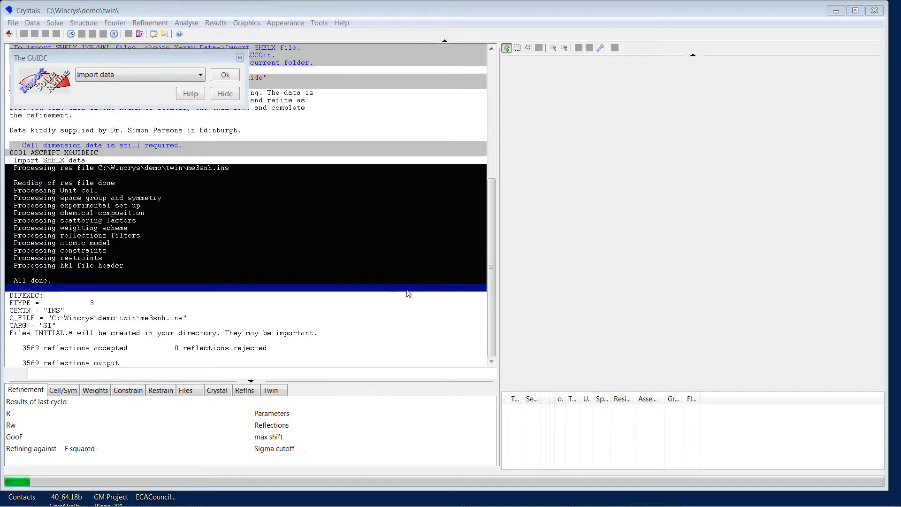
pyautogui.click(479, 338)
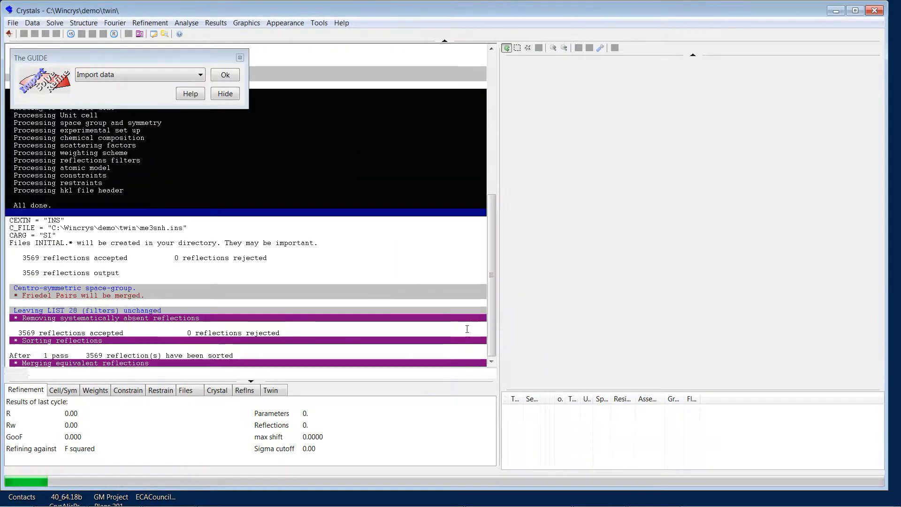
pyautogui.click(580, 233)
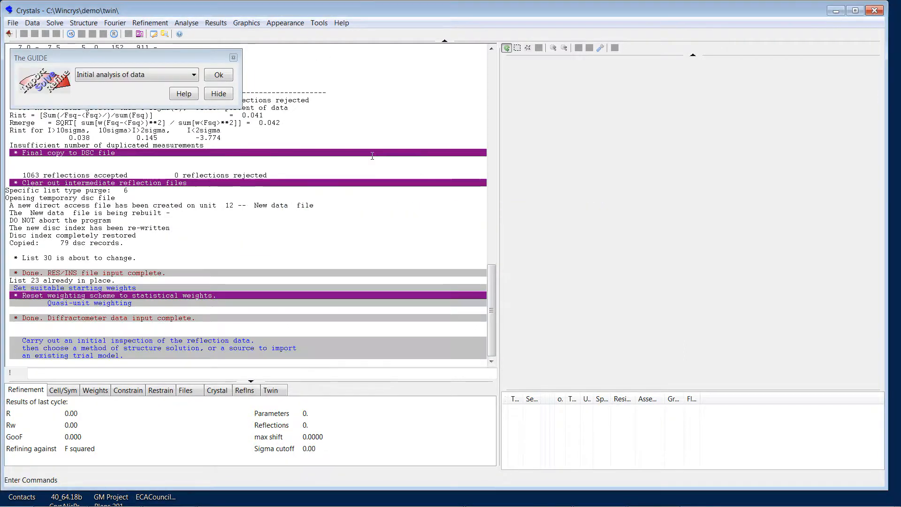
# Run the initial analysis of data and examine the completeness, sigma, merging R, absences, Wilson, N(Z) distribution and cell content results
pyautogui.click(219, 76)
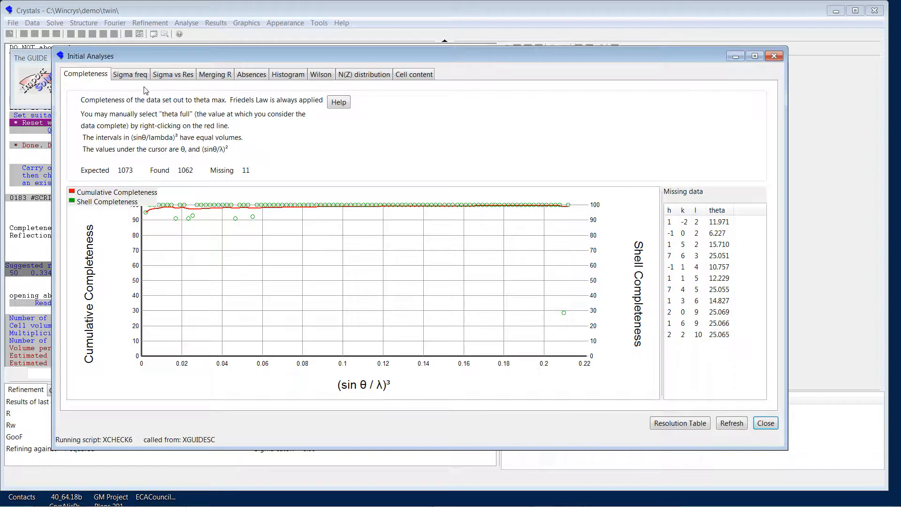
pyautogui.click(130, 74)
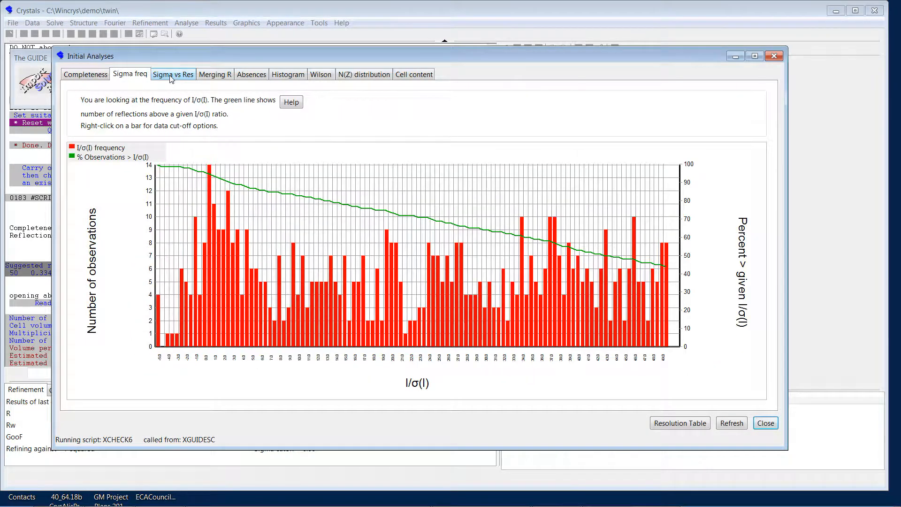
pyautogui.click(172, 76)
pyautogui.click(215, 76)
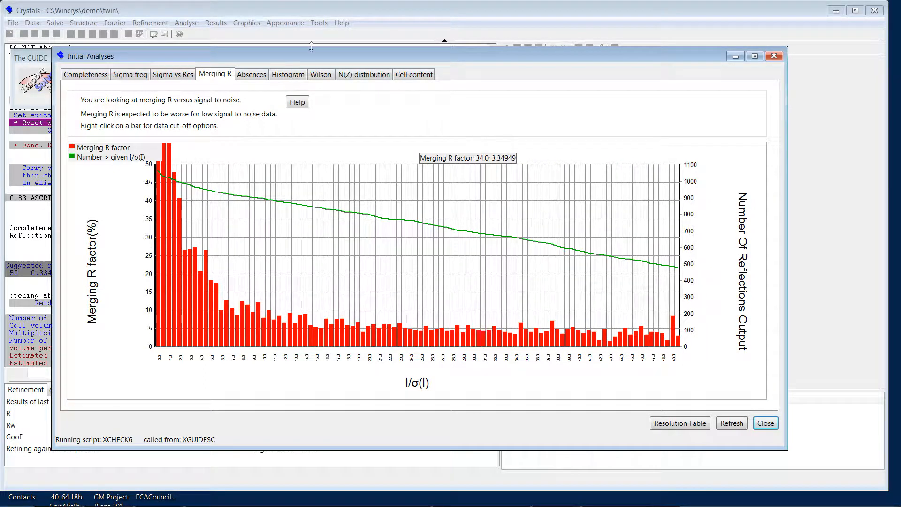
pyautogui.click(247, 73)
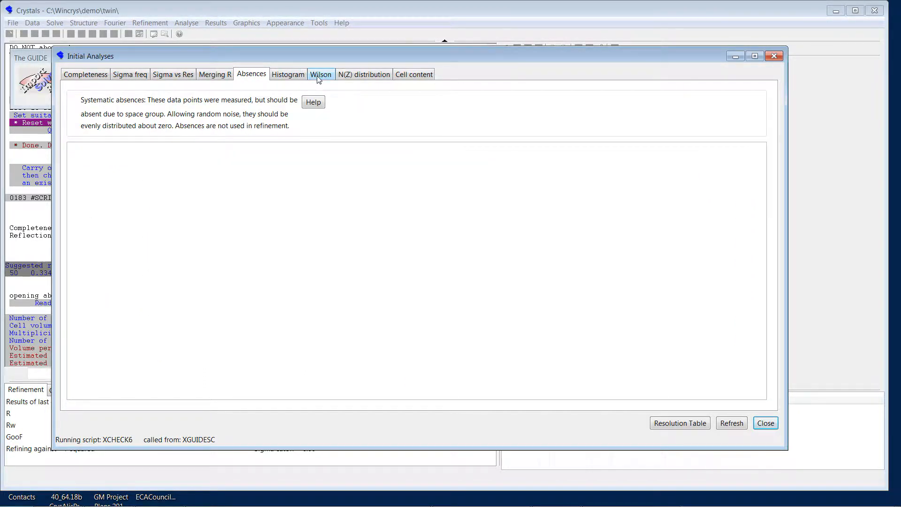
pyautogui.click(315, 75)
pyautogui.click(352, 78)
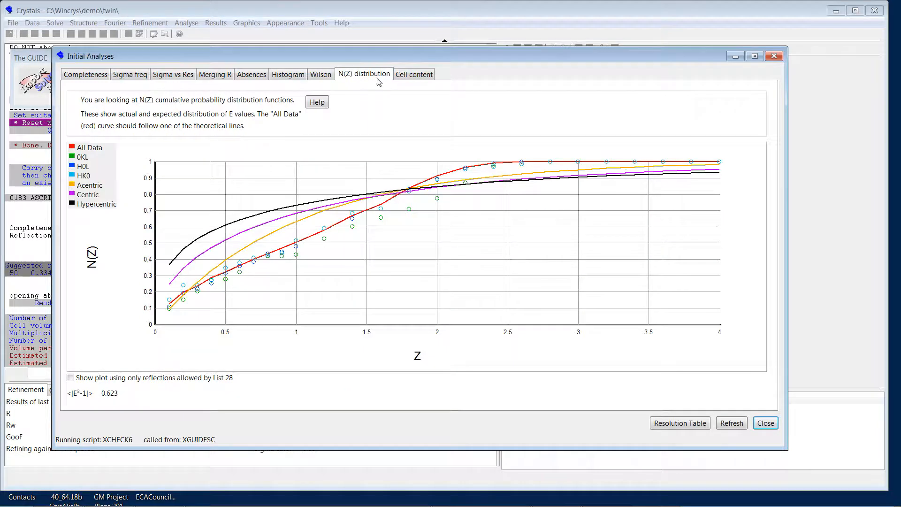
pyautogui.click(407, 78)
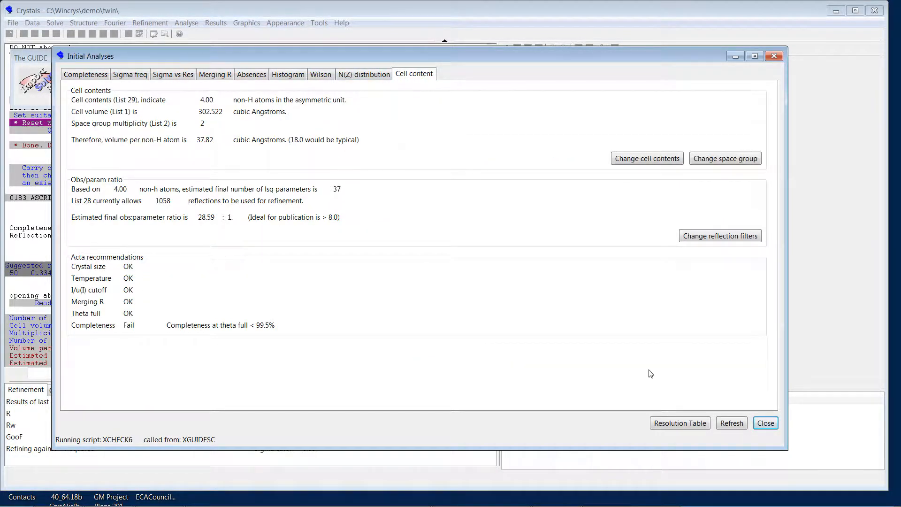
pyautogui.click(766, 424)
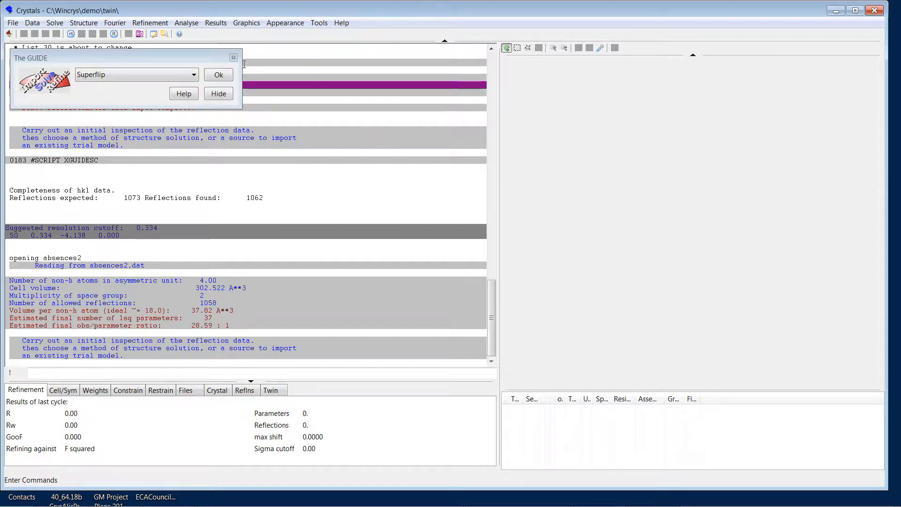
# Solve the structure with Superflip and accept the P-1 space group
pyautogui.click(212, 80)
pyautogui.click(630, 238)
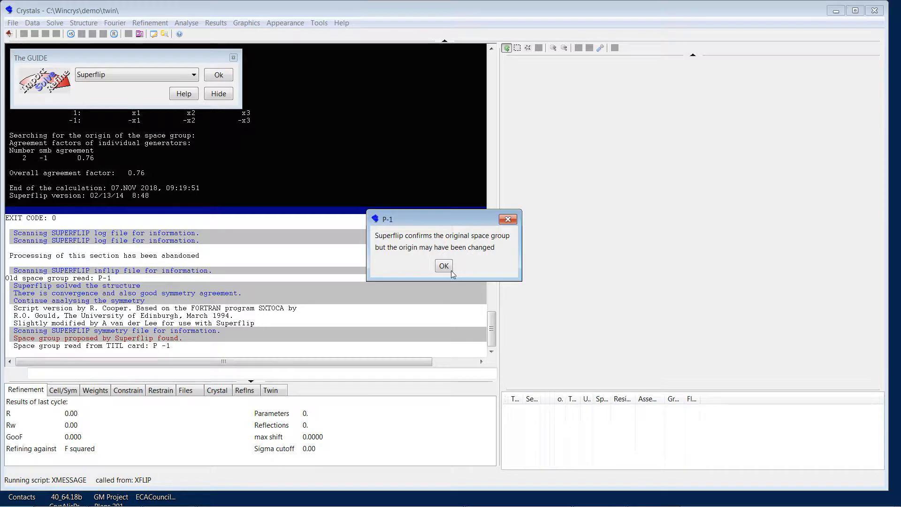
pyautogui.click(499, 268)
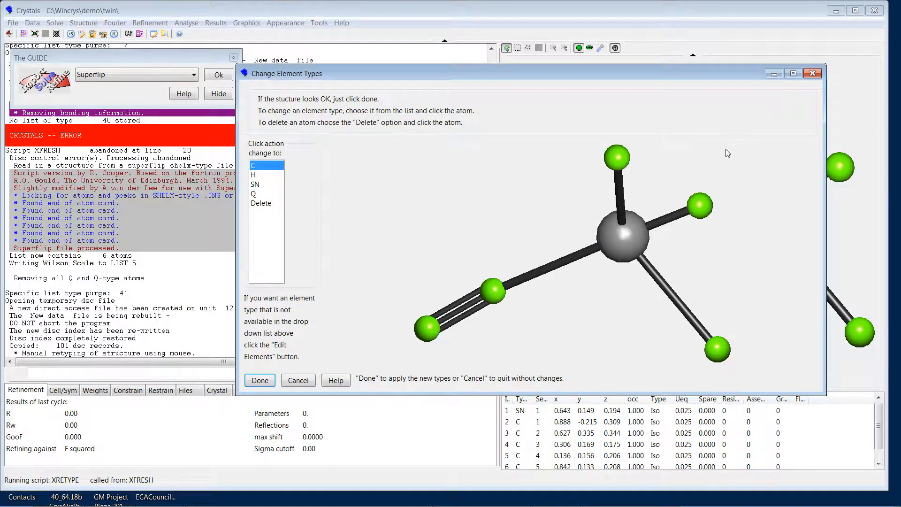
# Delete the surplus carbon atoms C4 and C5 from the Superflip model, keeping tin with three carbons, and apply the changes
pyautogui.moveTo(727, 153); pyautogui.dragTo(528, 178)
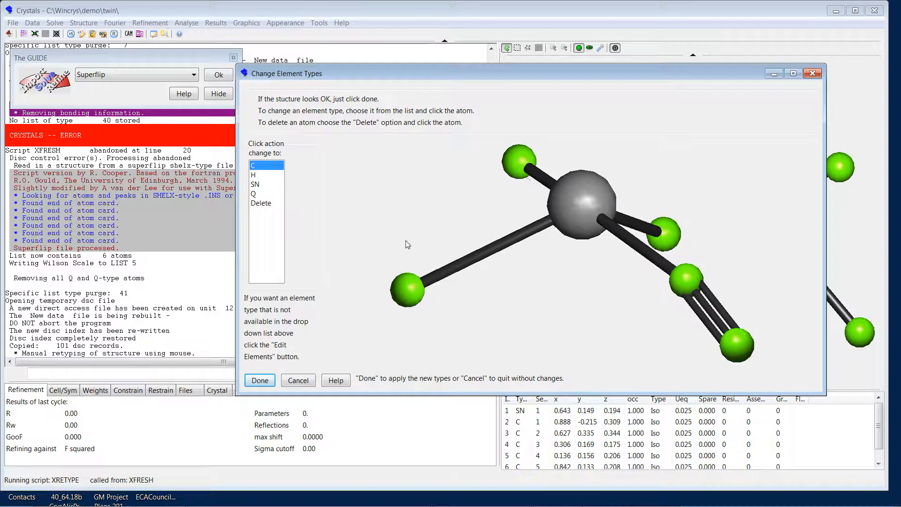
pyautogui.click(266, 204)
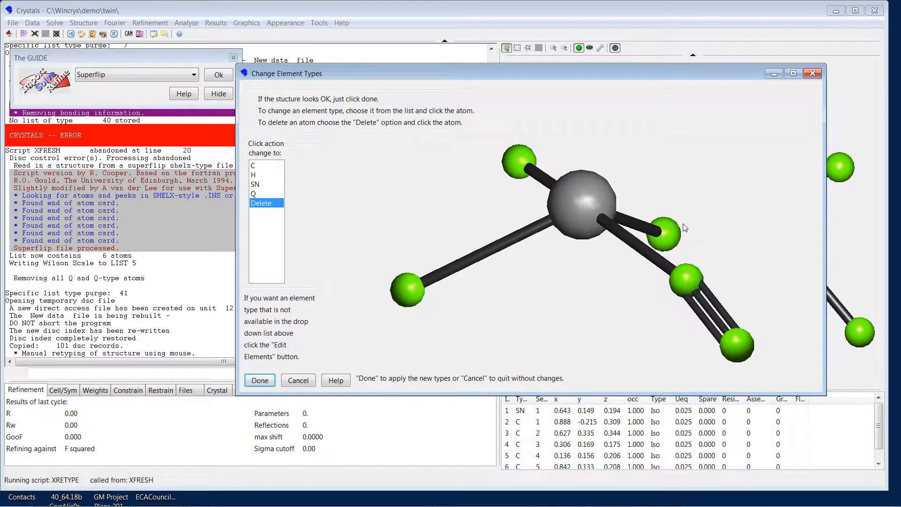
pyautogui.click(746, 346)
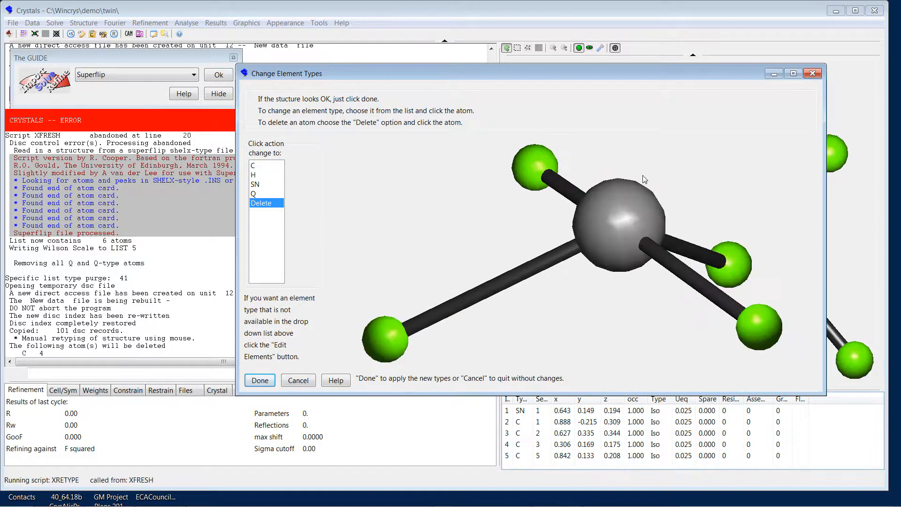
pyautogui.click(602, 155)
pyautogui.moveTo(593, 295); pyautogui.dragTo(401, 264)
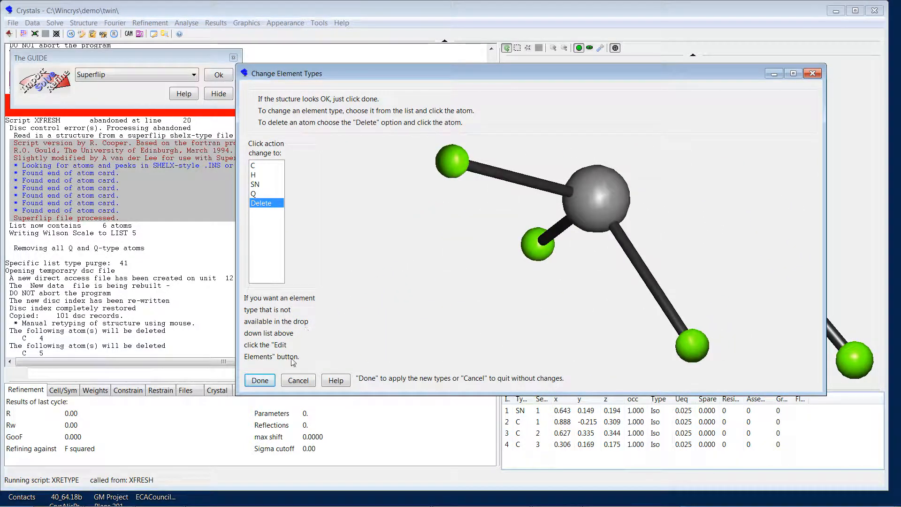
pyautogui.click(261, 381)
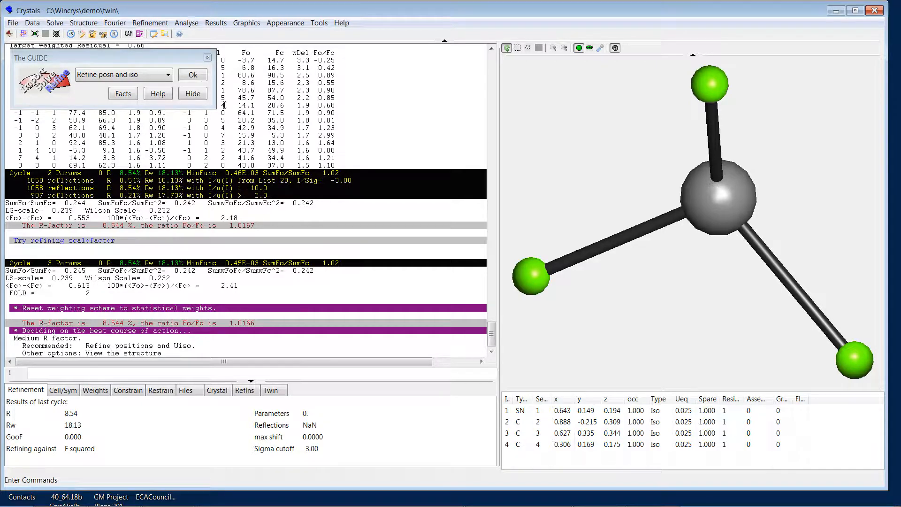
# Refine the atom positions with isotropic displacement parameters, followed by a refinement with anisotropic ones
pyautogui.click(194, 77)
pyautogui.click(535, 158)
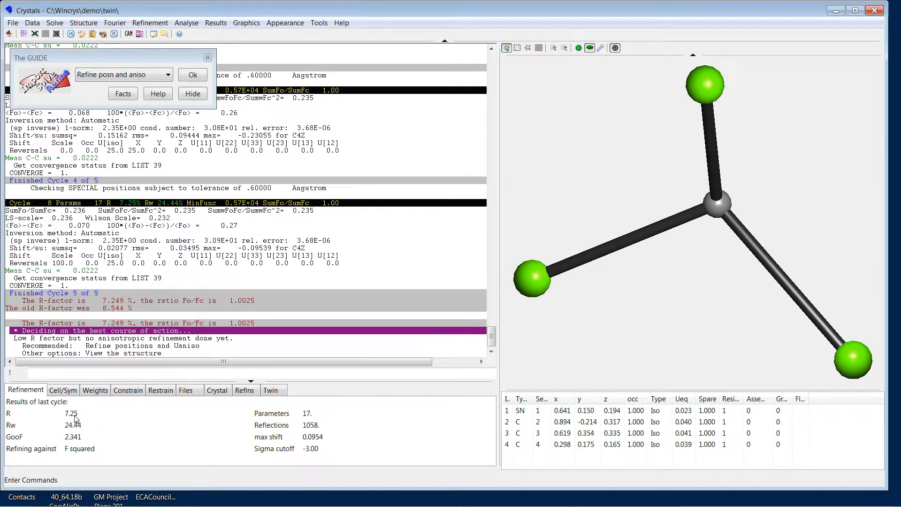
pyautogui.moveTo(618, 111); pyautogui.dragTo(581, 174)
pyautogui.click(193, 75)
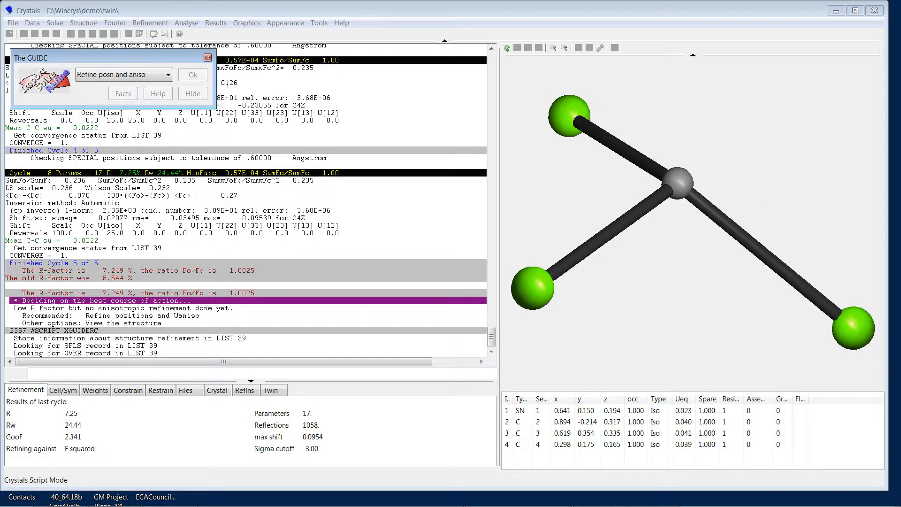
pyautogui.click(548, 159)
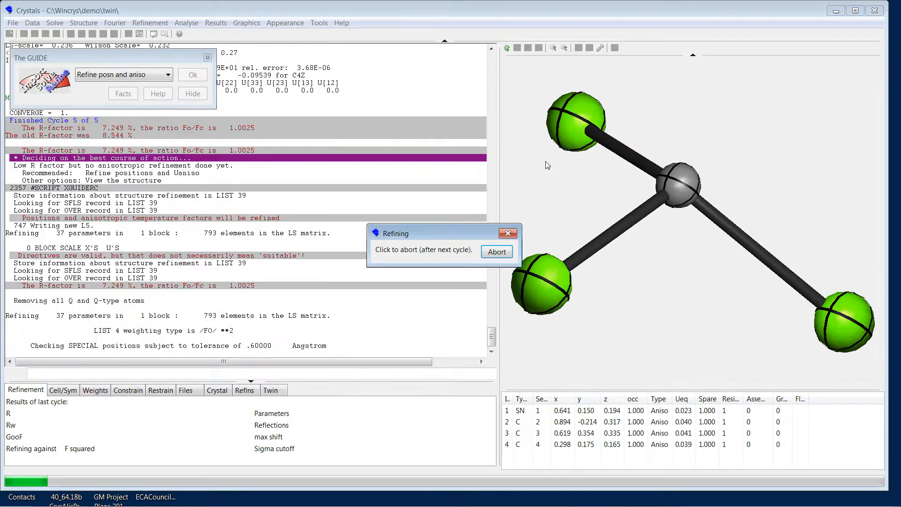
# Examine the anisotropic ellipsoids and the difference Fourier peaks offered for adding hydrogens from several angles, leaving without adding any hydrogens
pyautogui.moveTo(792, 169); pyautogui.dragTo(721, 159)
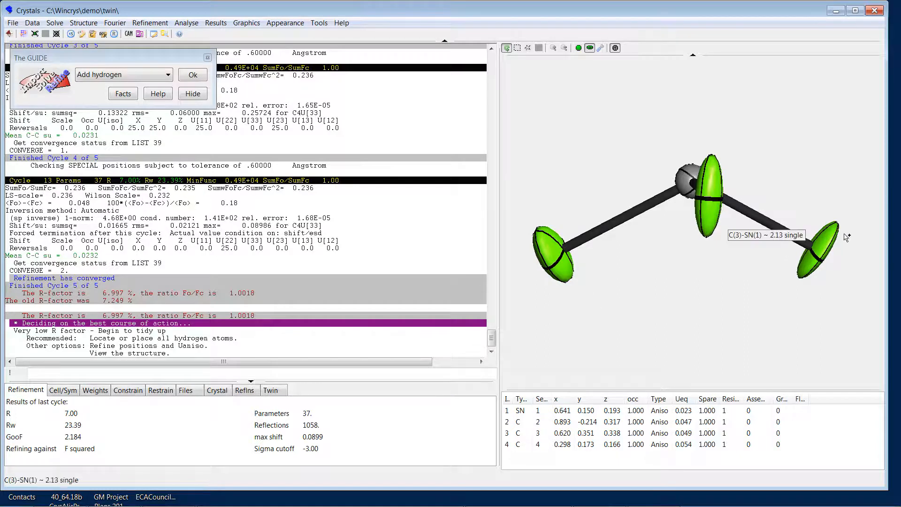
pyautogui.moveTo(834, 172); pyautogui.dragTo(691, 180)
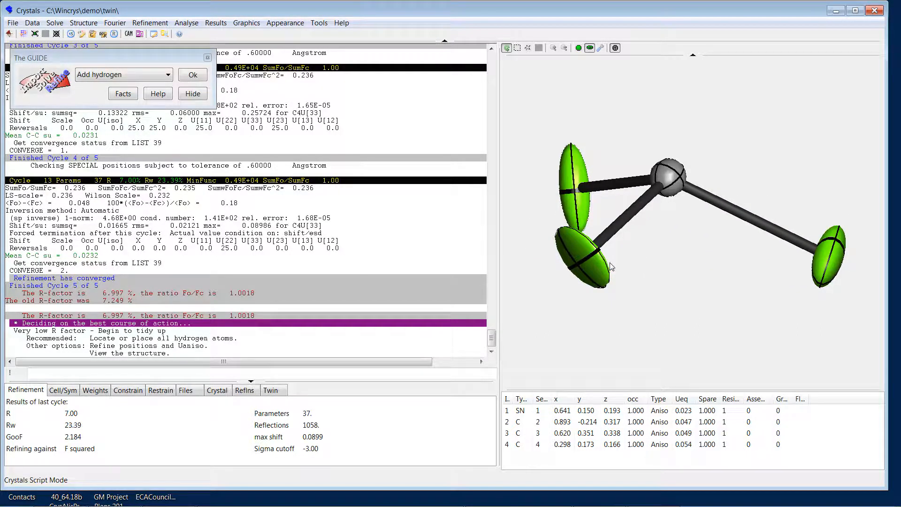
pyautogui.moveTo(713, 294); pyautogui.dragTo(648, 283)
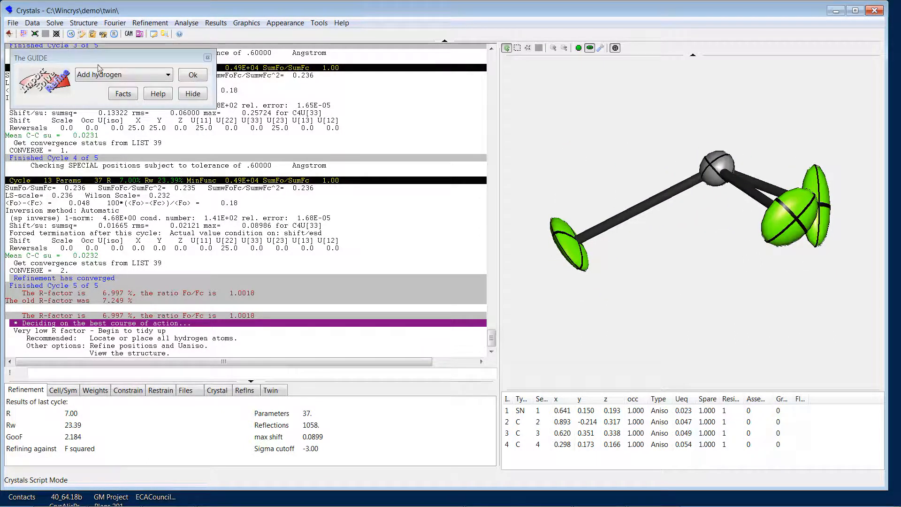
pyautogui.click(179, 81)
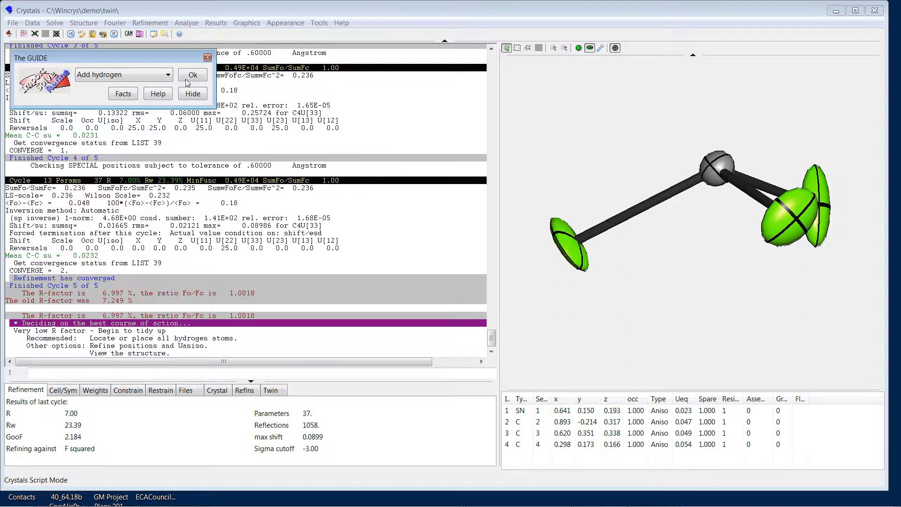
pyautogui.click(191, 77)
pyautogui.moveTo(608, 237); pyautogui.dragTo(348, 251)
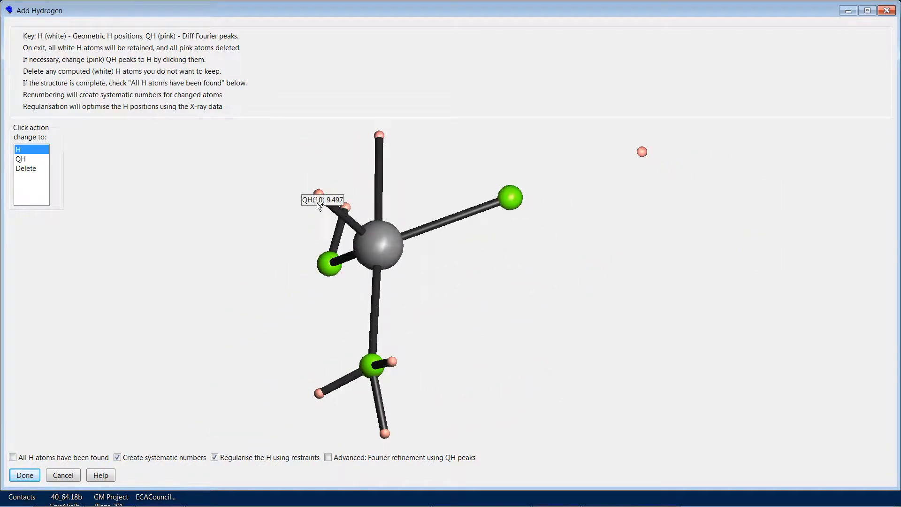
pyautogui.moveTo(459, 254); pyautogui.dragTo(338, 189)
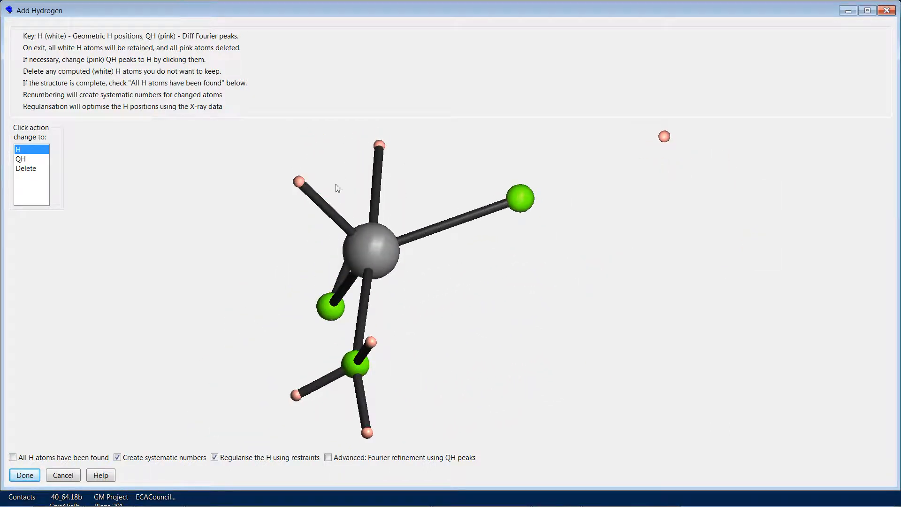
pyautogui.moveTo(505, 283); pyautogui.dragTo(228, 287)
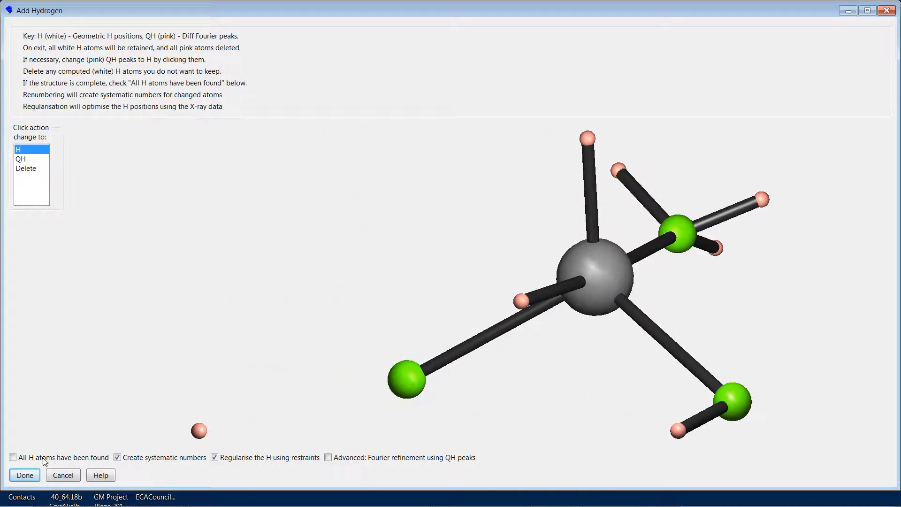
pyautogui.click(62, 475)
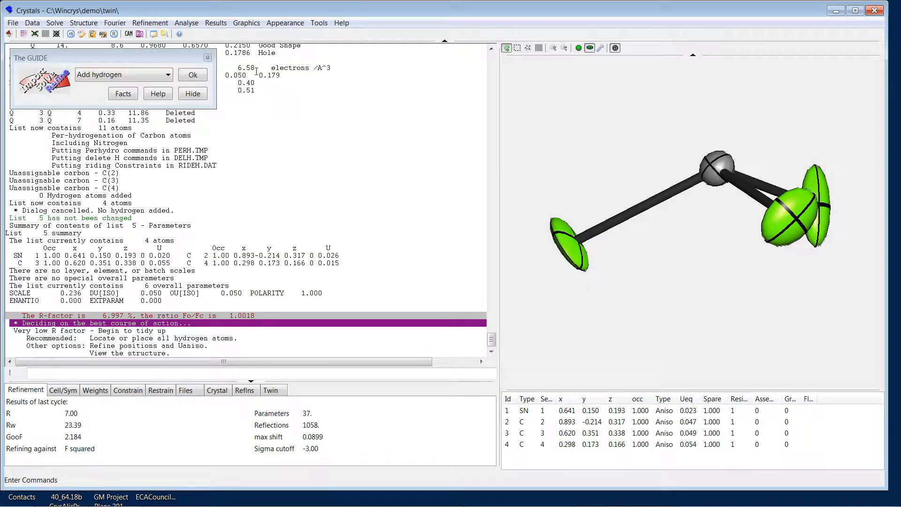
# Examine the Fo versus Fc scatter plot of the untwinned anisotropic model and close it
pyautogui.click(159, 75)
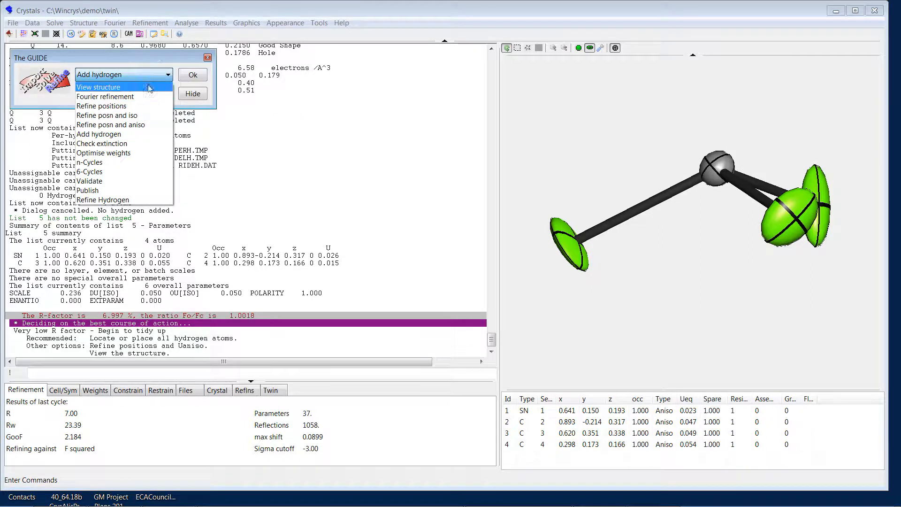
pyautogui.click(162, 34)
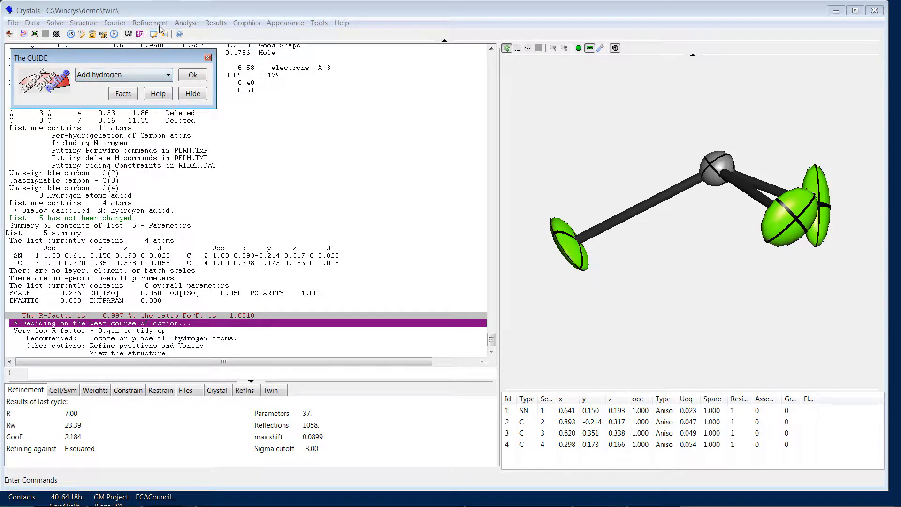
pyautogui.click(158, 24)
pyautogui.moveTo(188, 24)
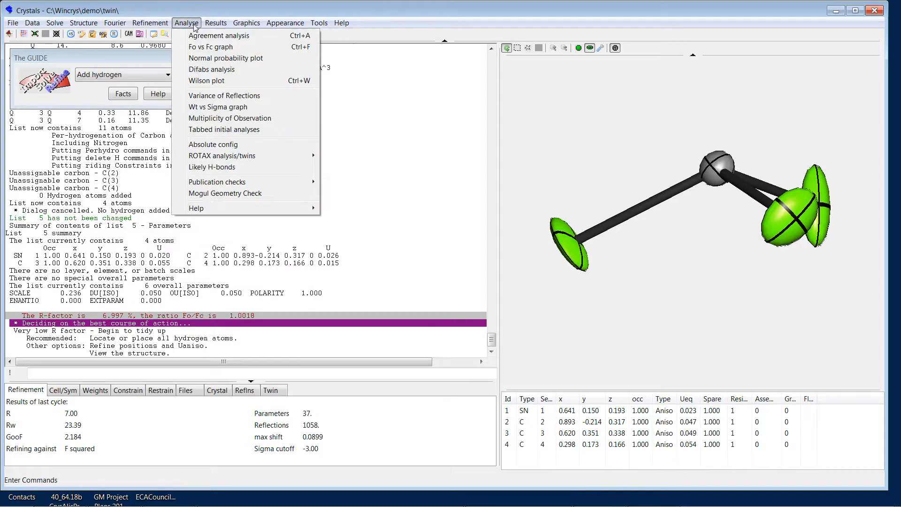
pyautogui.click(210, 47)
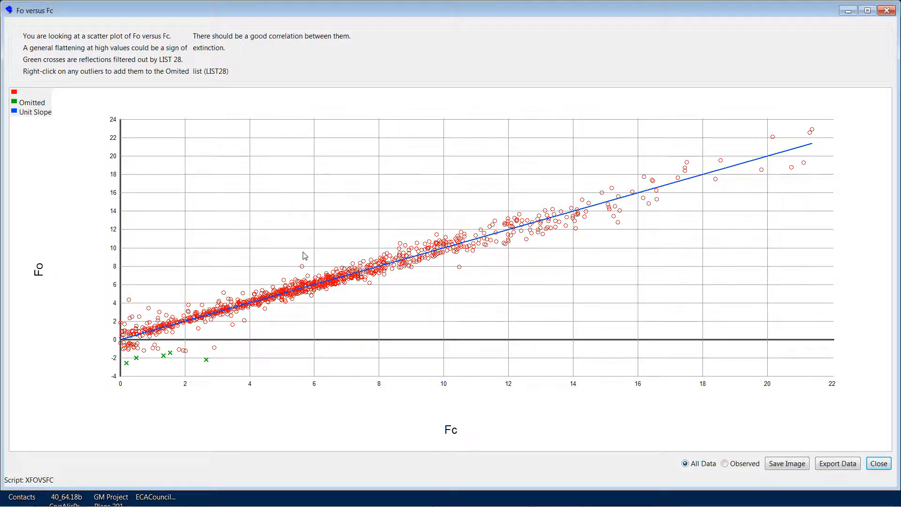
pyautogui.click(886, 468)
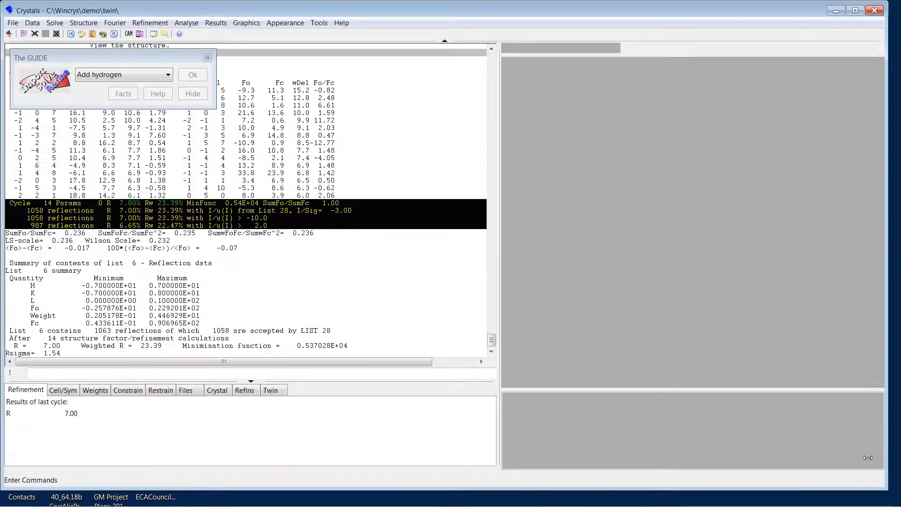
# Run a ROTAX search for twin laws involving a 180 degree rotation, showing results with a figure of merit less than 5
pyautogui.click(186, 23)
pyautogui.moveTo(244, 156)
pyautogui.click(384, 156)
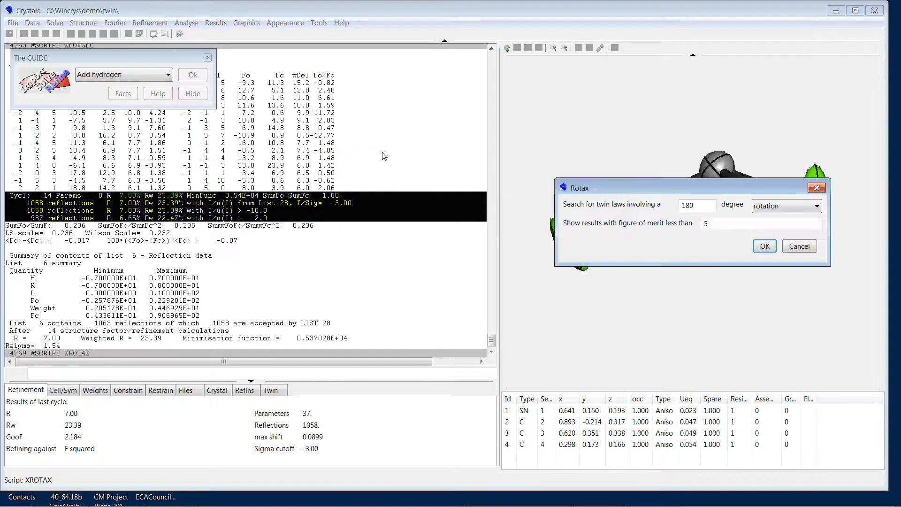
pyautogui.click(765, 246)
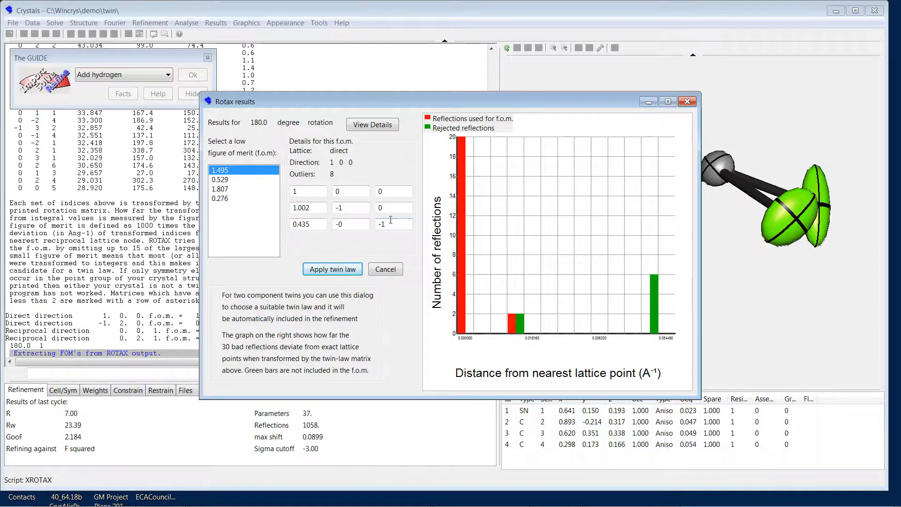
# Compare the matrices, directions, outliers and reflection histograms of the twin laws proposed by ROTAX
pyautogui.click(228, 182)
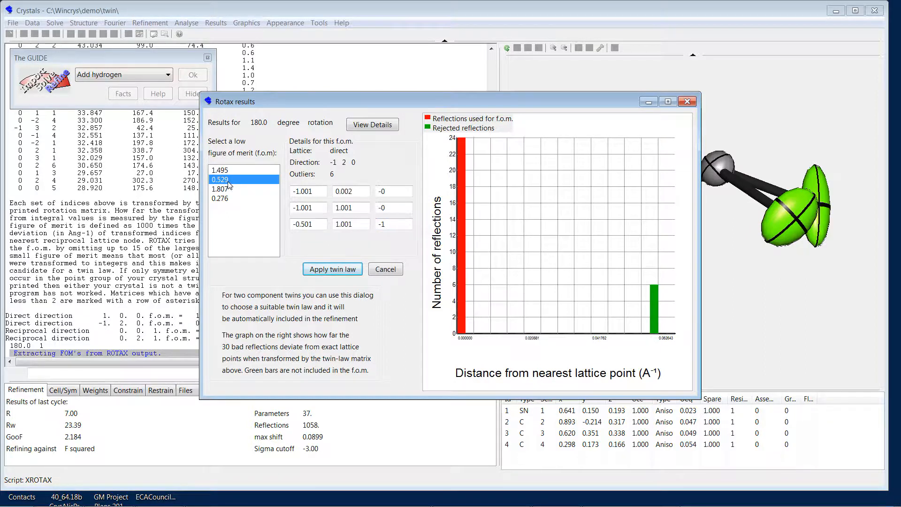
pyautogui.click(229, 201)
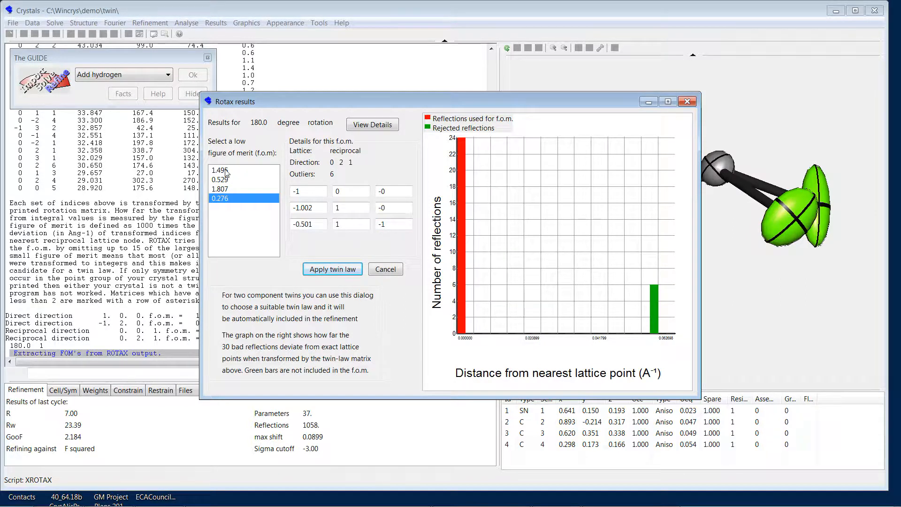
pyautogui.click(225, 172)
pyautogui.click(224, 179)
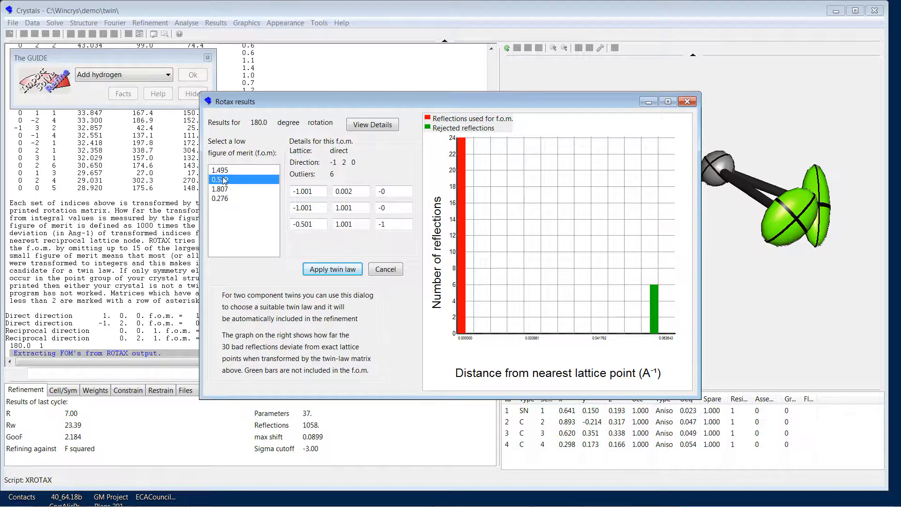
pyautogui.click(223, 173)
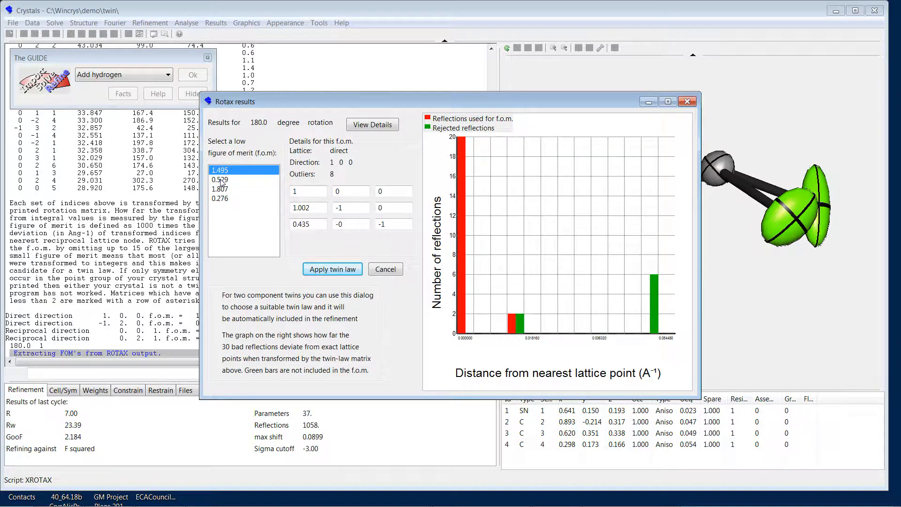
pyautogui.click(221, 181)
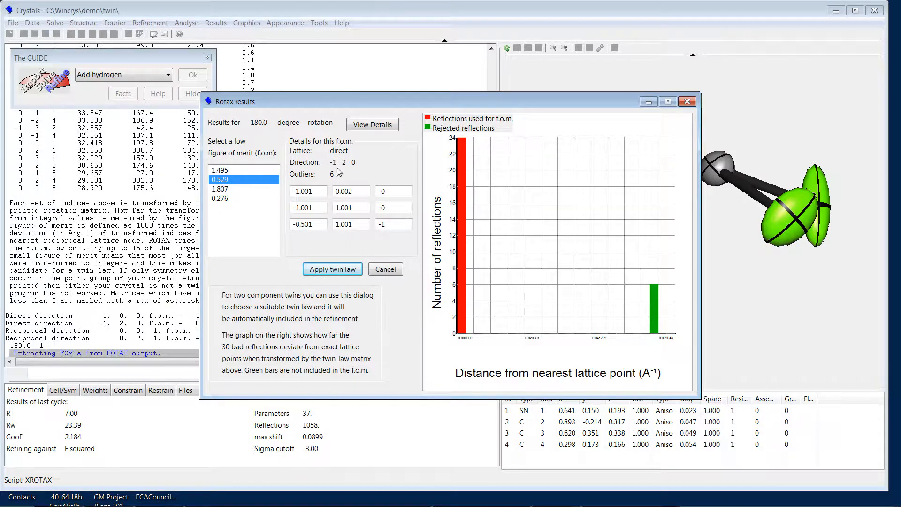
pyautogui.click(220, 190)
pyautogui.click(222, 200)
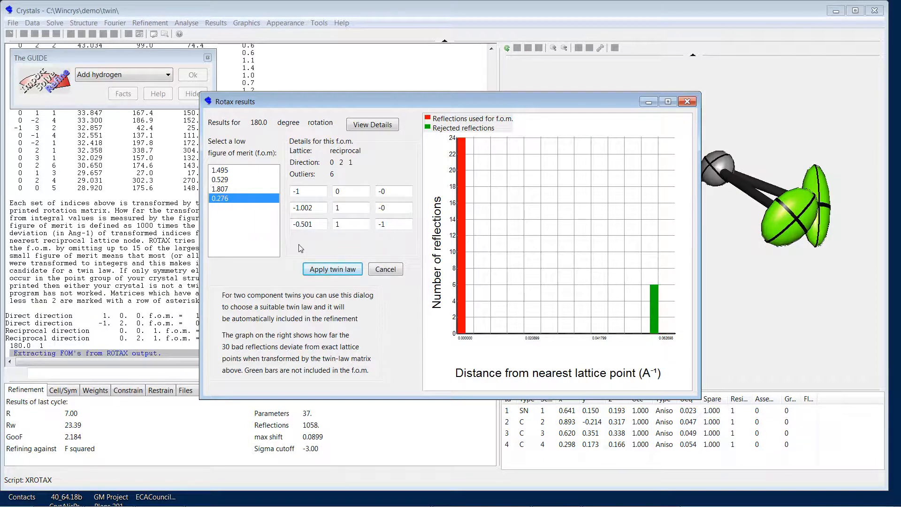
pyautogui.click(228, 182)
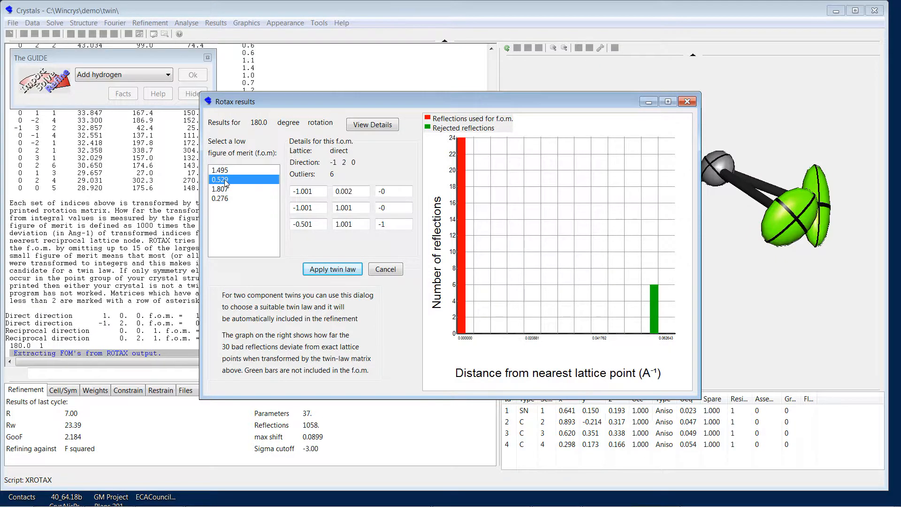
pyautogui.click(222, 200)
pyautogui.click(221, 181)
# Apply the reciprocal 0 2 1 twin law with figure of merit 0.276 without a backup, using an overlap tolerance of 0.005
pyautogui.click(218, 200)
pyautogui.click(331, 270)
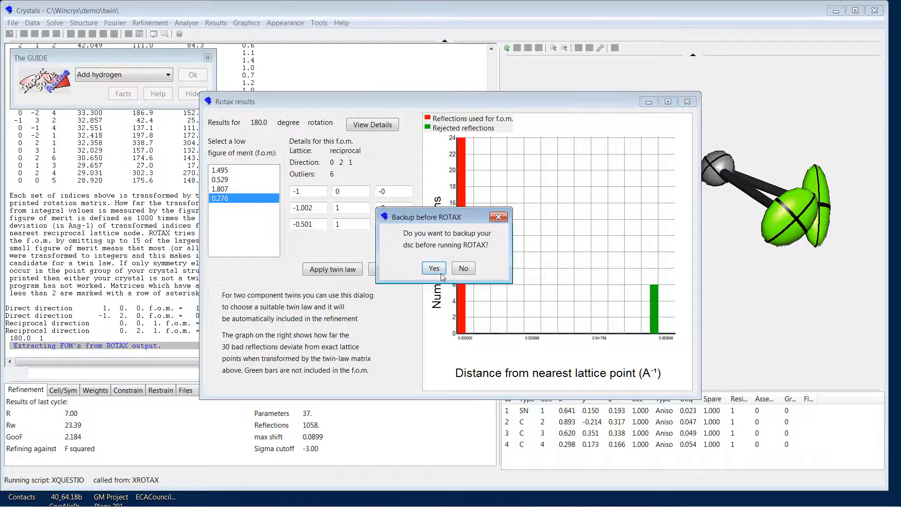
pyautogui.click(474, 270)
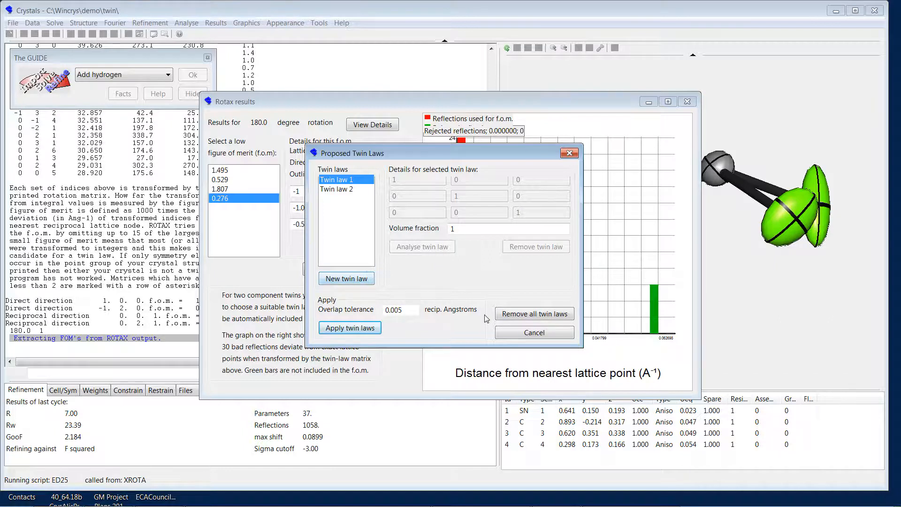
pyautogui.click(353, 329)
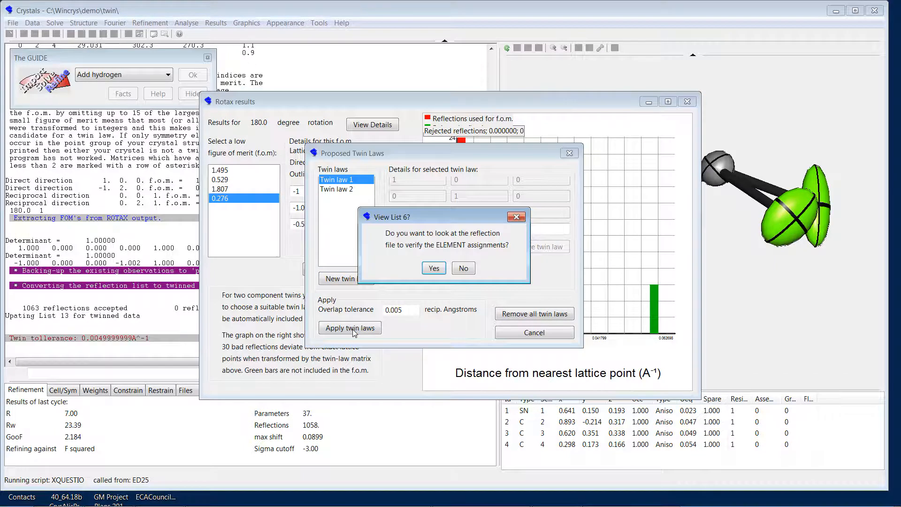
# Examine the twin element assignments in the reflection file SCPLST6.DAT and close the file
pyautogui.click(433, 273)
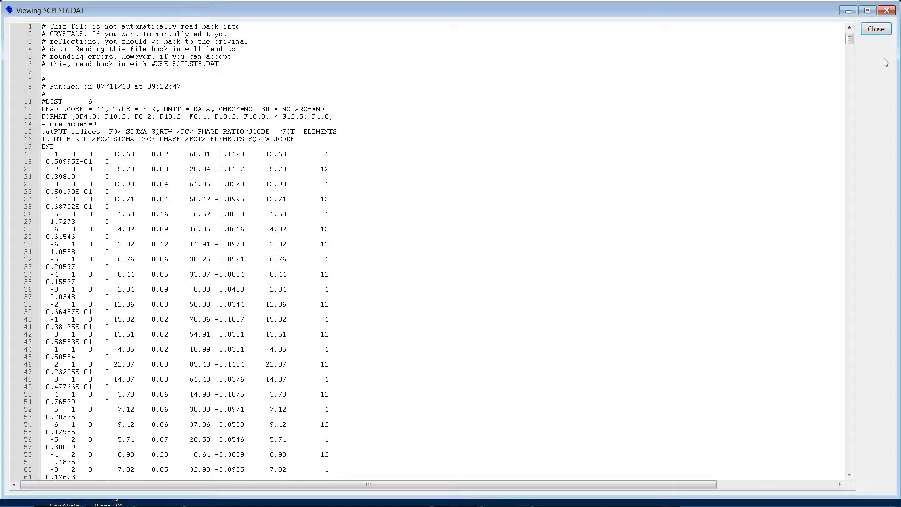
pyautogui.moveTo(849, 35); pyautogui.dragTo(849, 38)
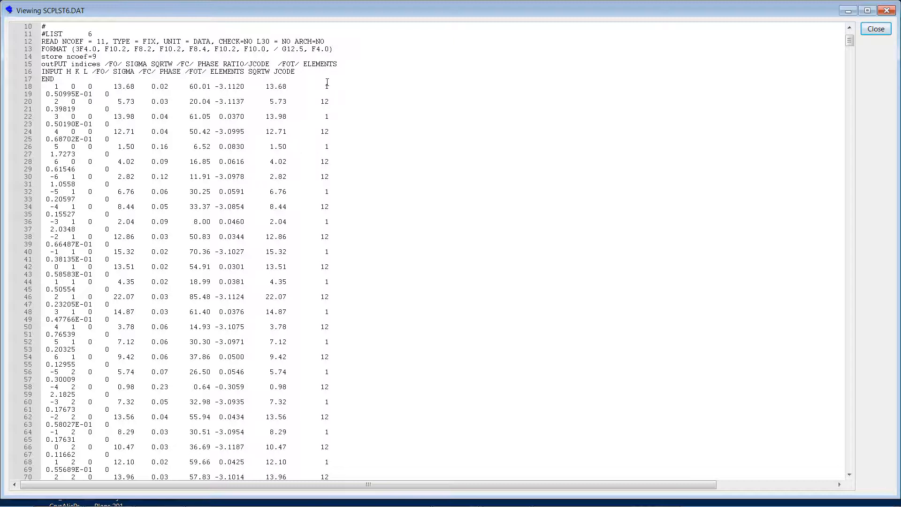
pyautogui.click(876, 28)
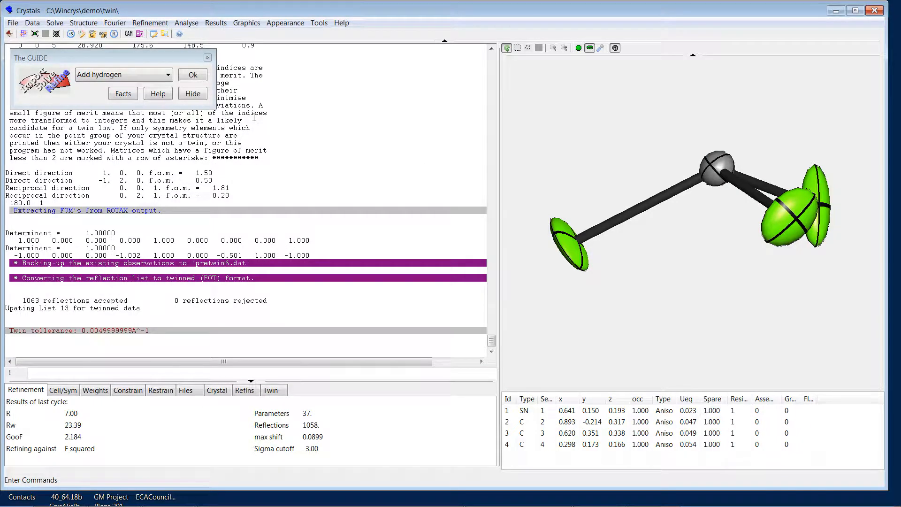
# Refine the scale, positions and anisotropic displacement parameters (Uijs) together with the twin element scales
pyautogui.click(161, 76)
pyautogui.click(147, 125)
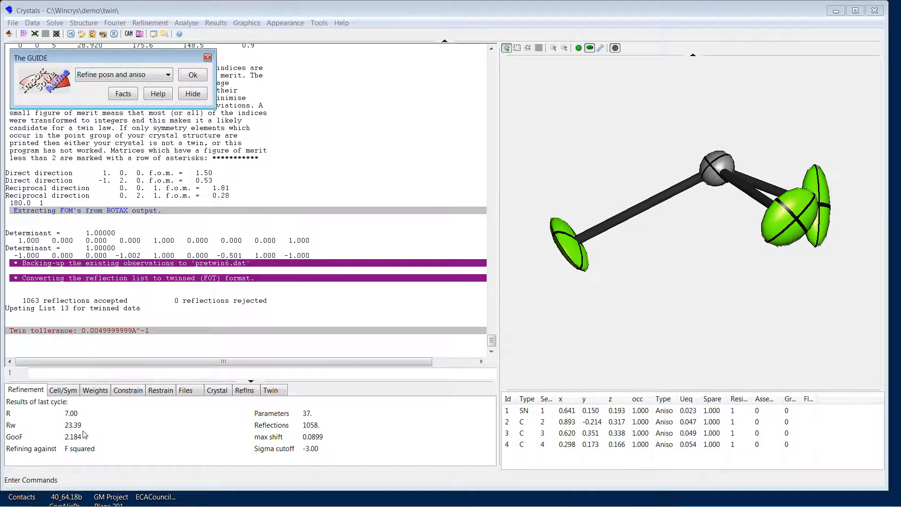
pyautogui.click(193, 74)
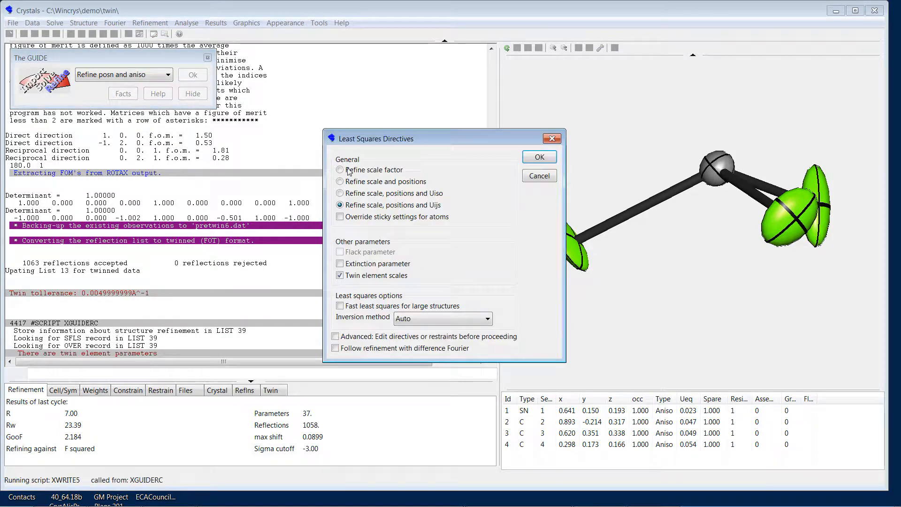
pyautogui.click(547, 157)
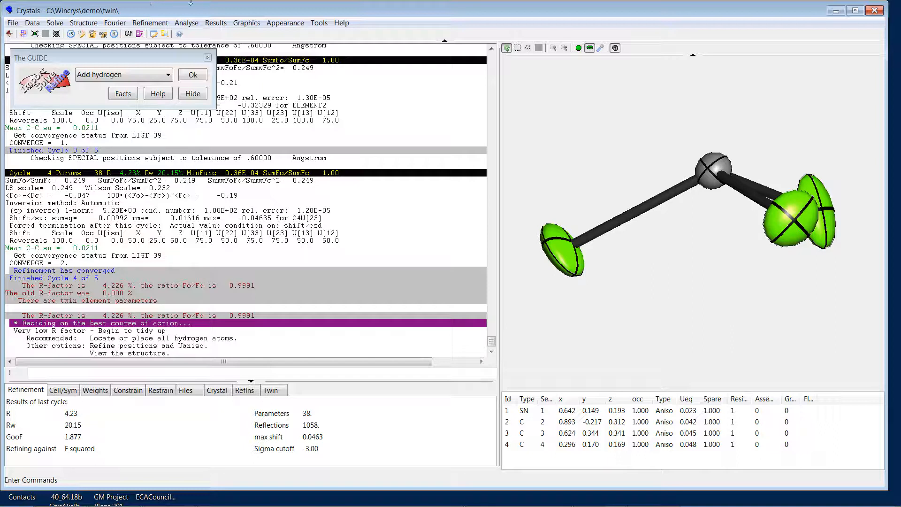
# Review the least squares directives for a further anisotropic refinement, including the twin element scales option, and cancel without refining
pyautogui.click(155, 75)
pyautogui.click(135, 124)
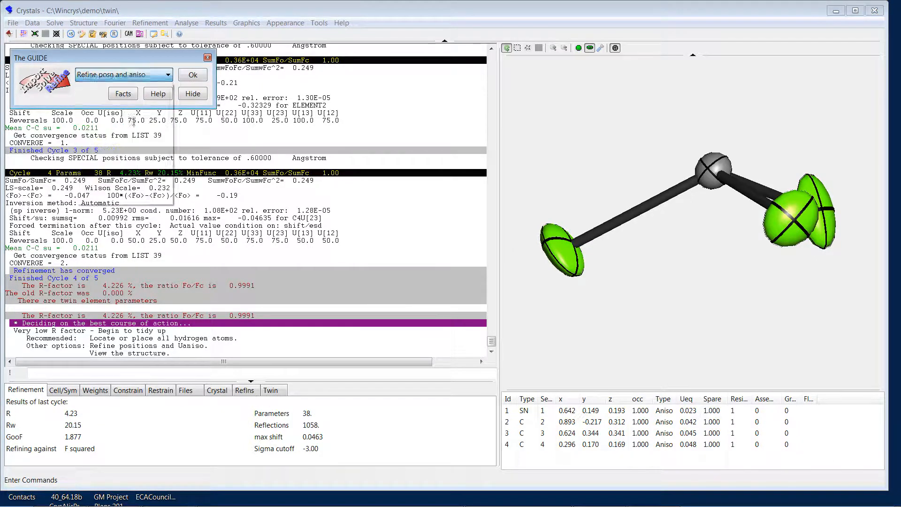
pyautogui.click(190, 76)
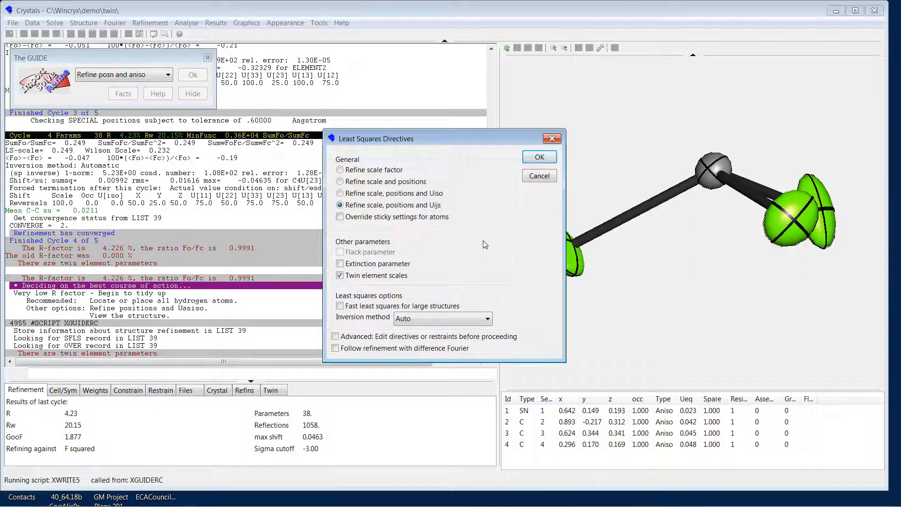
pyautogui.click(539, 176)
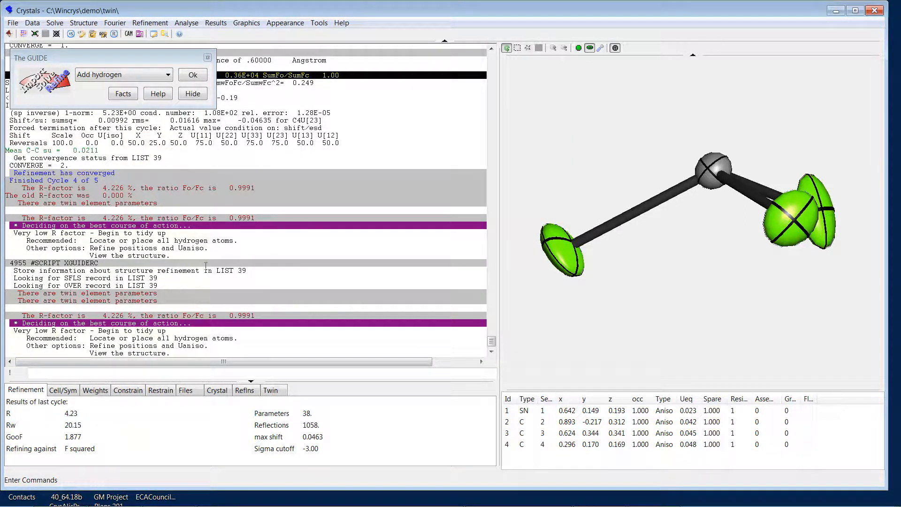
# Check the Fo versus Fc plot of the twinned refinement and inspect the model's ellipsoids from another angle
pyautogui.click(190, 23)
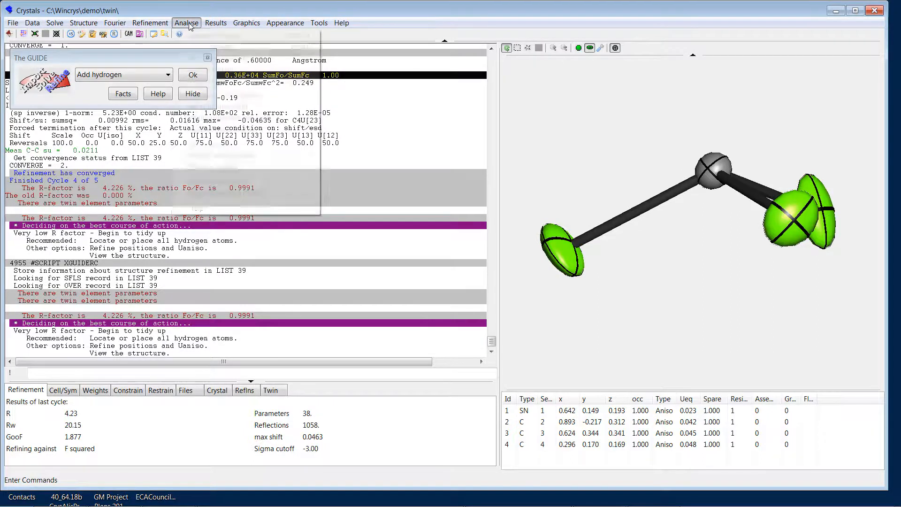
pyautogui.click(193, 47)
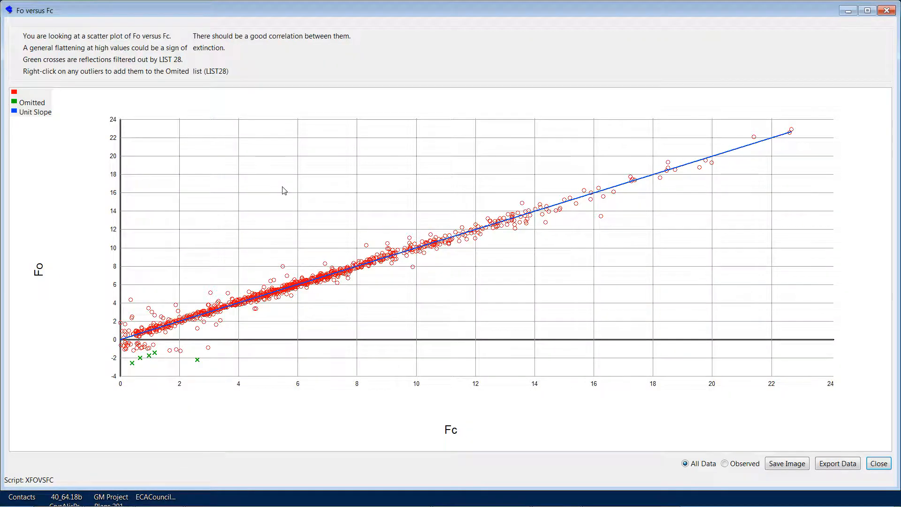
pyautogui.moveTo(675, 162)
pyautogui.click(876, 461)
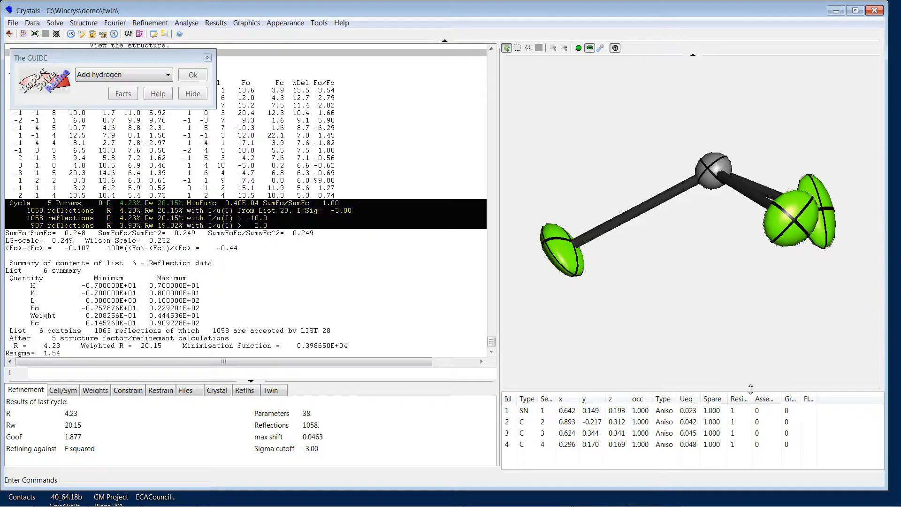
pyautogui.moveTo(655, 299); pyautogui.dragTo(623, 239)
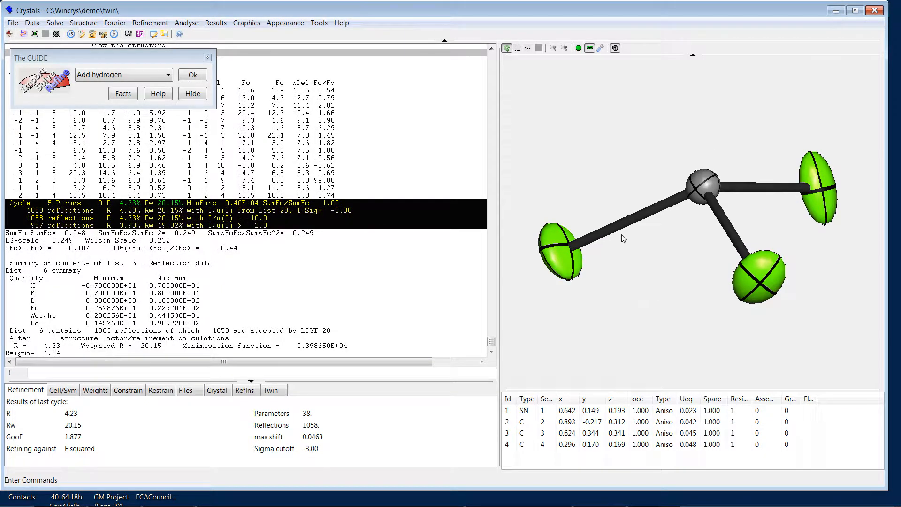